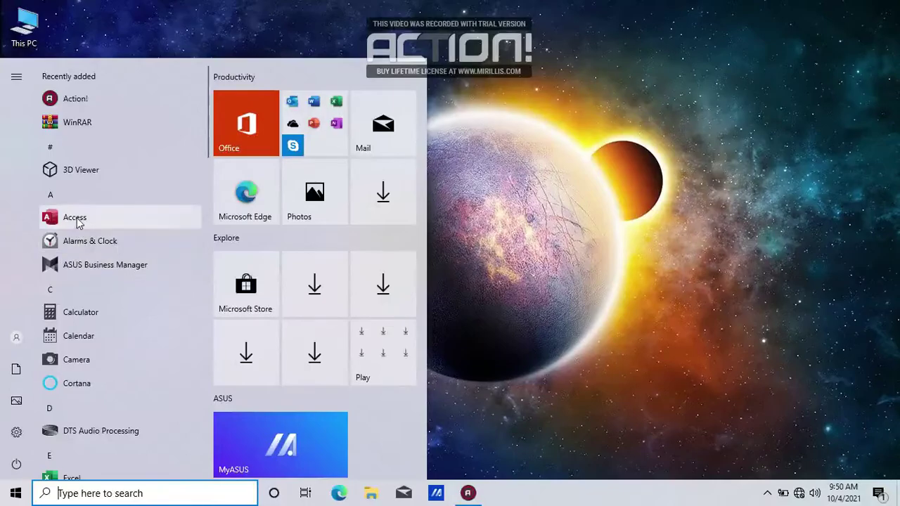
Open the list of installed programs through Access's uninstall option and look through the Microsoft 365 language entries
right_click(76, 218)
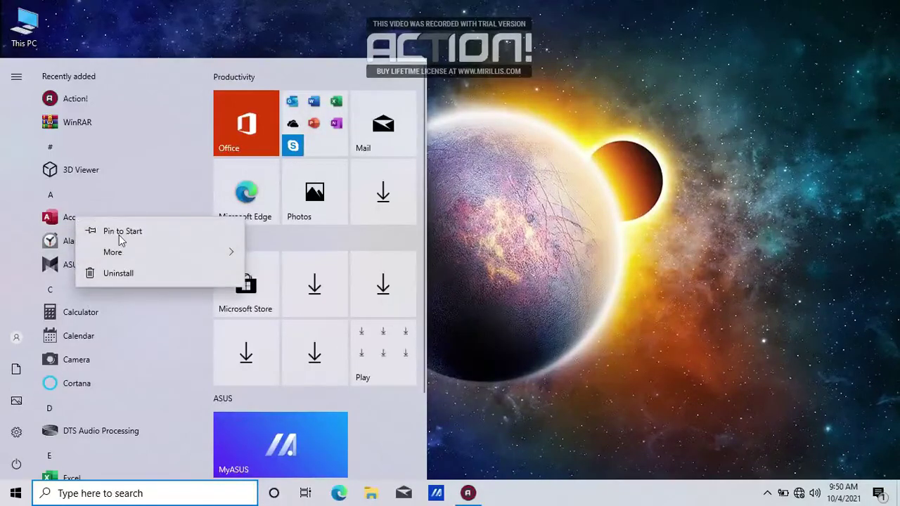
left_click(124, 274)
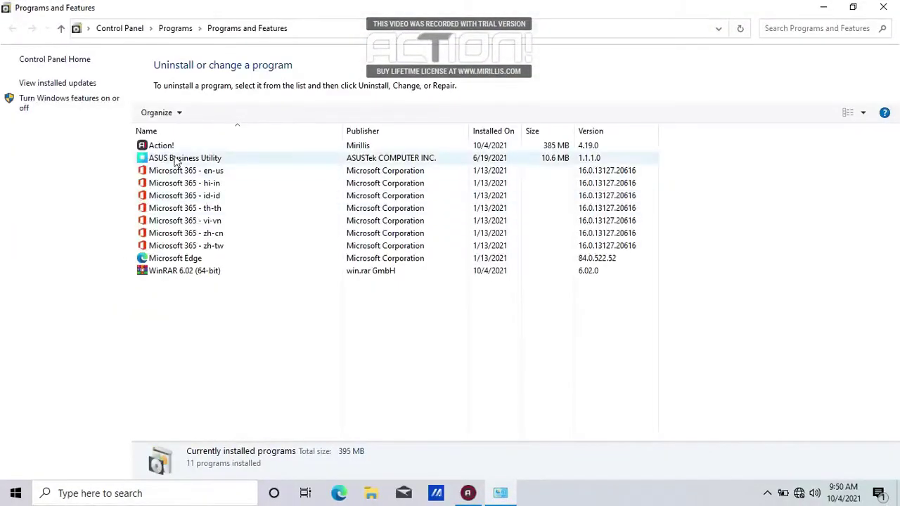
left_click(150, 183)
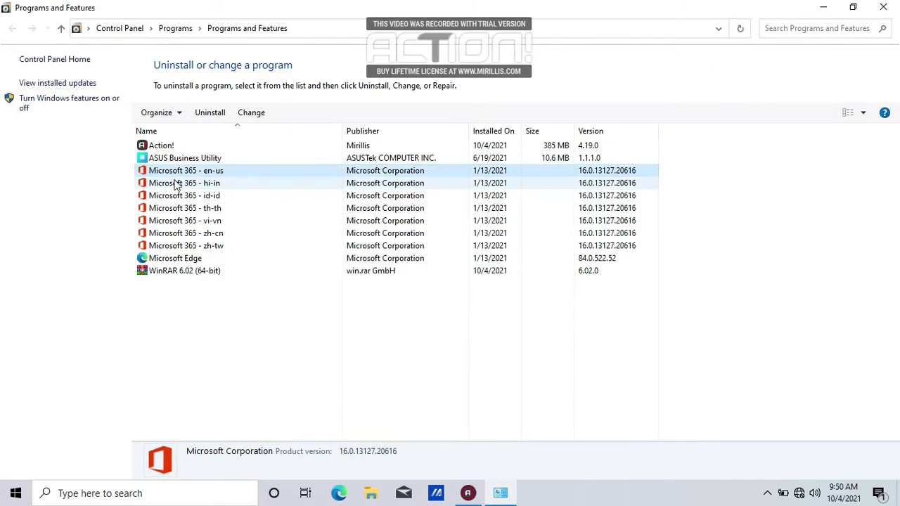
left_click(182, 200)
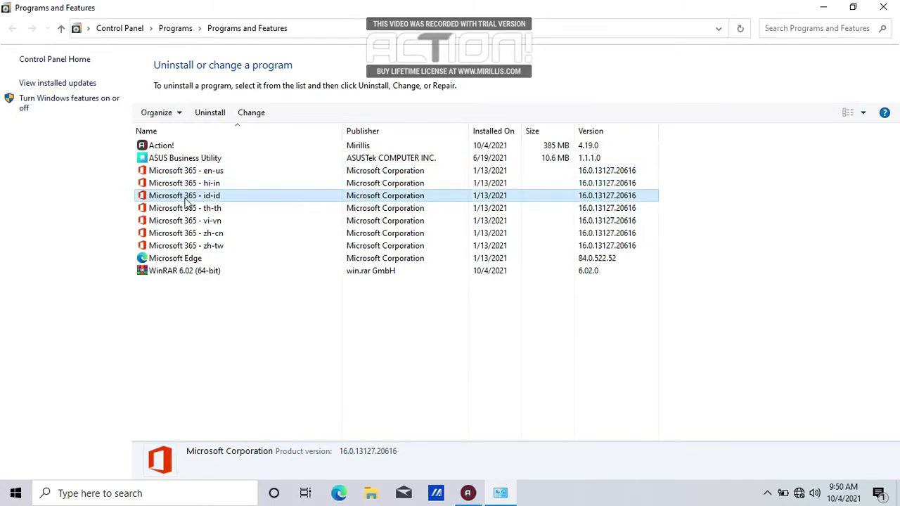
left_click(188, 208)
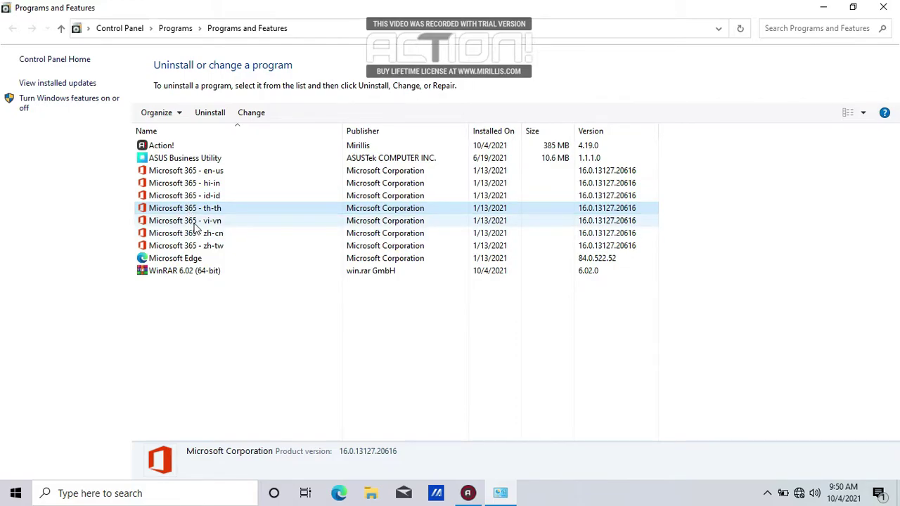
left_click(195, 222)
left_click(195, 236)
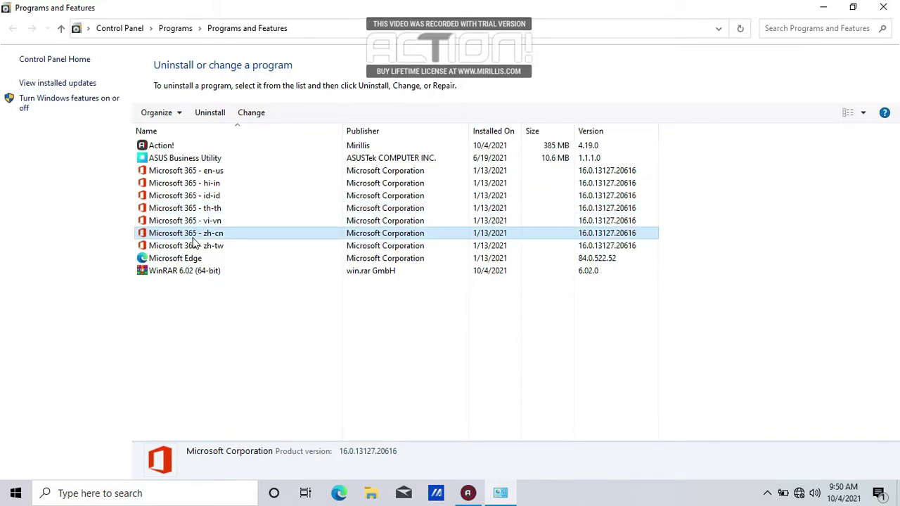
left_click(208, 246)
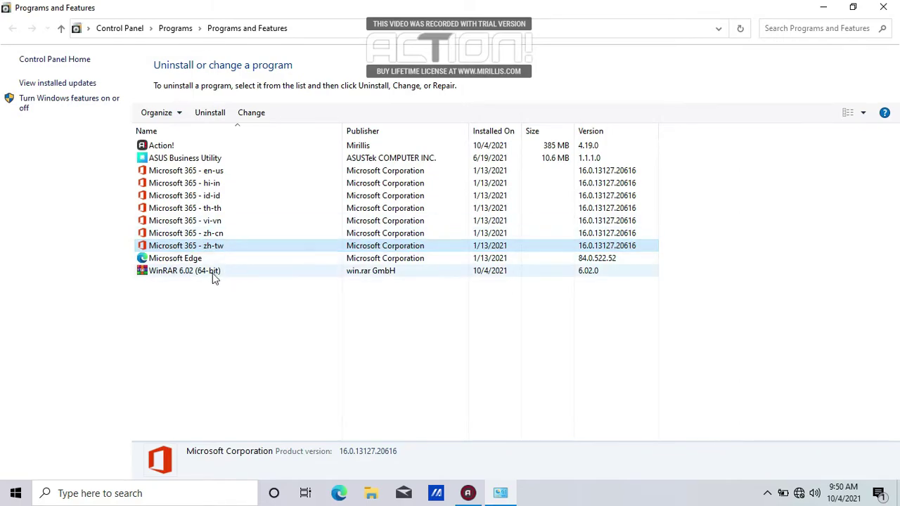
Uninstall Microsoft 365 - en-us, allowing the app to make changes, and close the uninstaller when it finishes
left_click(203, 173)
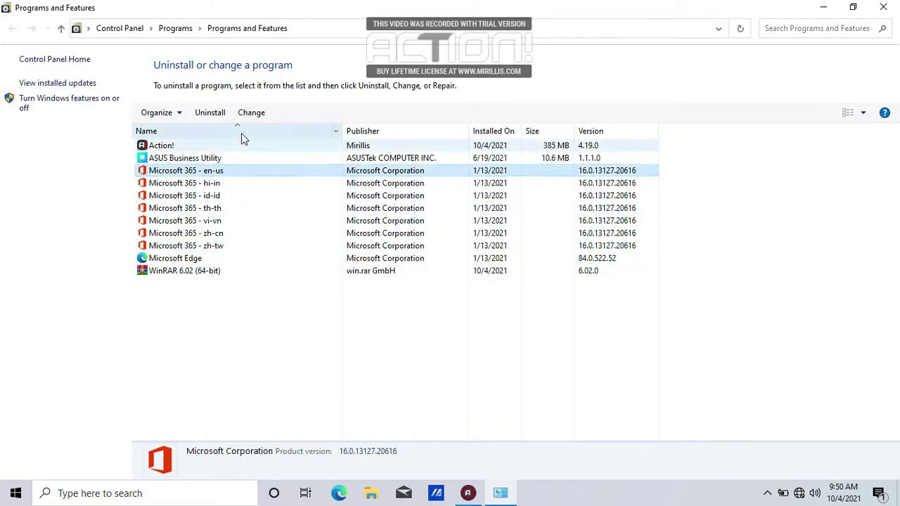
left_click(213, 114)
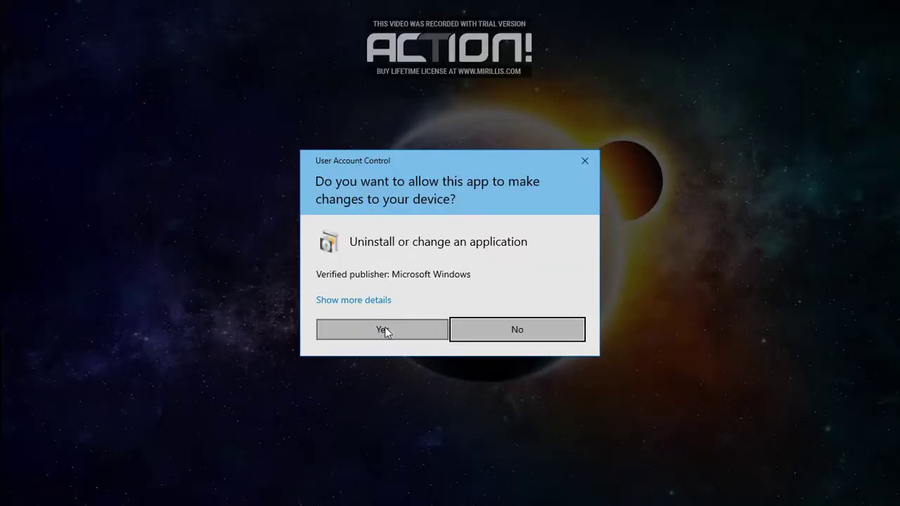
left_click(383, 330)
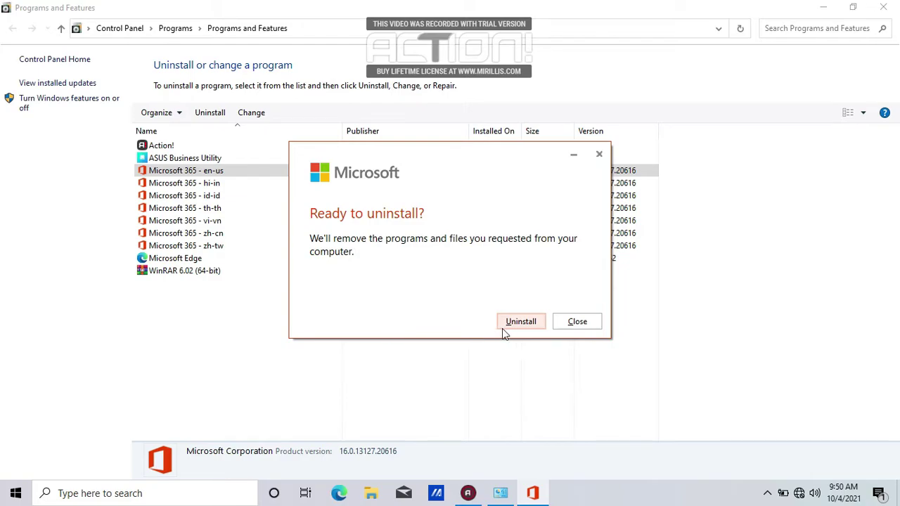
left_click(509, 328)
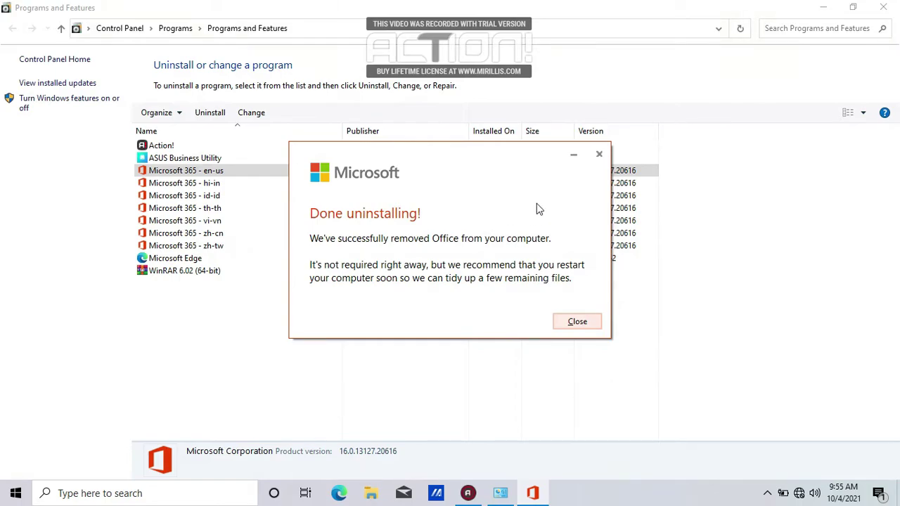
left_click(578, 322)
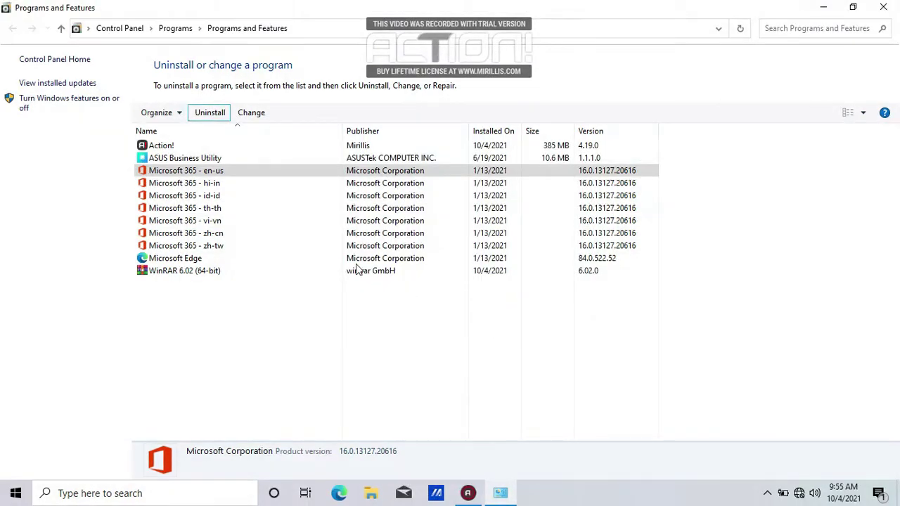
Refresh the installed programs, look through the remaining Microsoft 365 language entries, and close the window
right_click(348, 316)
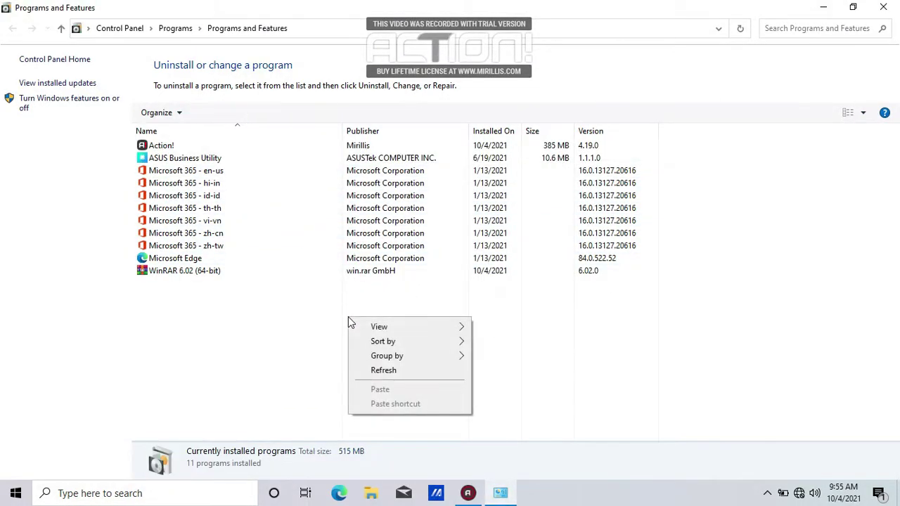
left_click(387, 371)
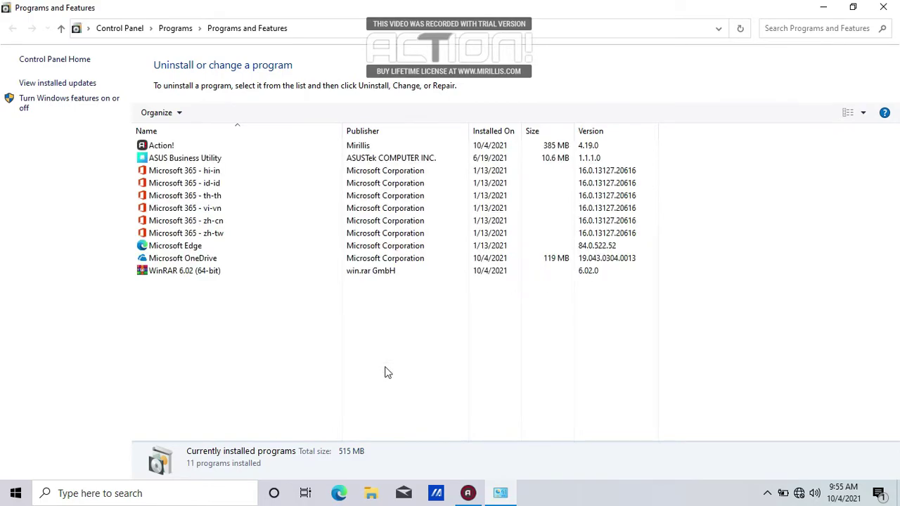
left_click(214, 171)
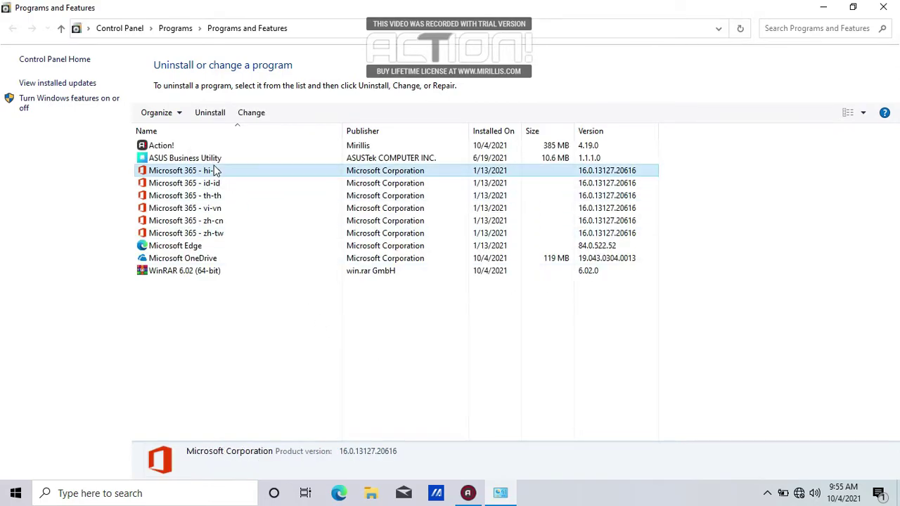
left_click(210, 184)
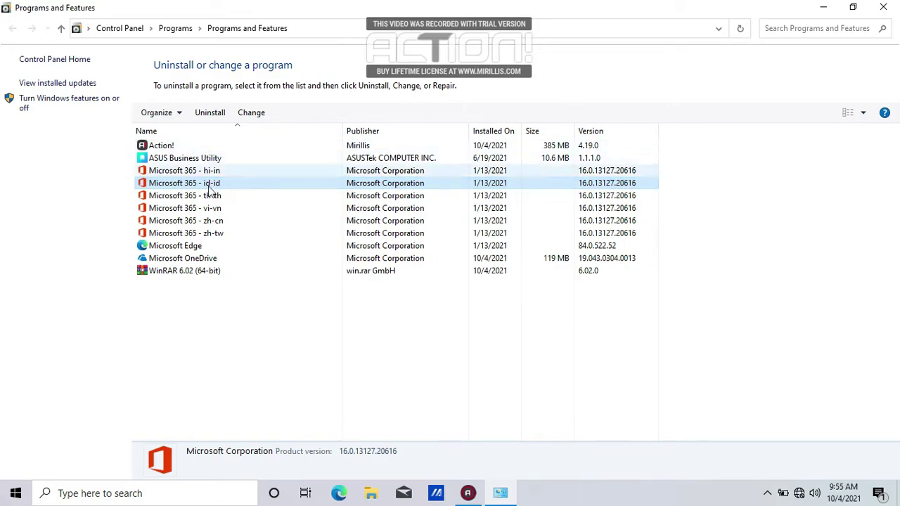
left_click(211, 197)
left_click(211, 210)
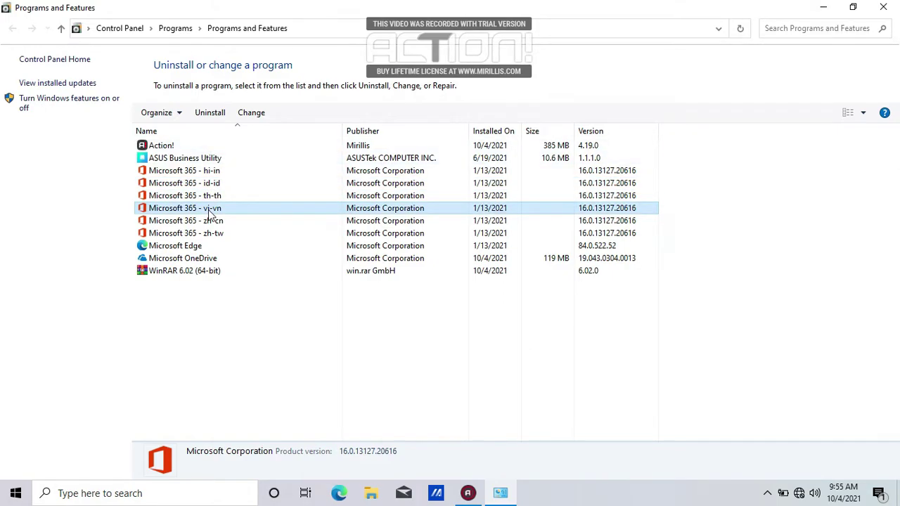
left_click(883, 7)
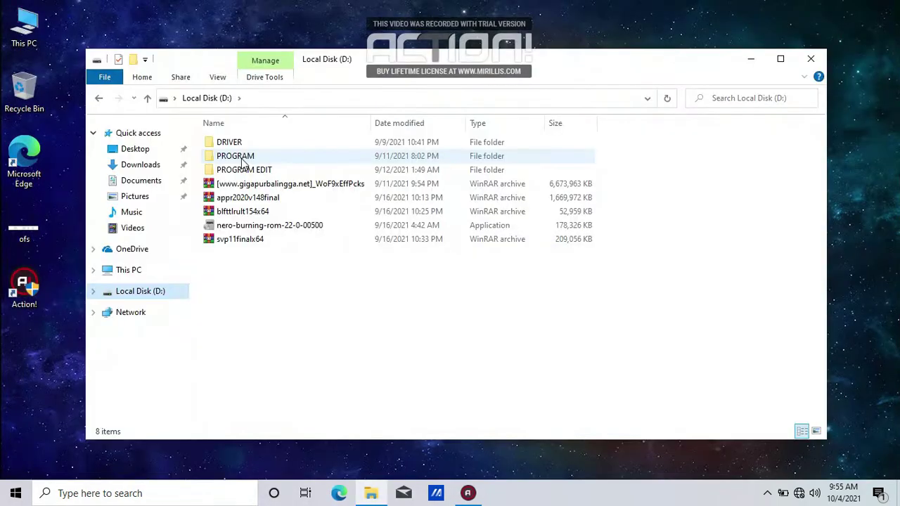
Run OInstall from the PROGRAM\OFFICE\Office 2016 Pro Plus C2R folder on Local Disk (D:) and allow it to start
double_click(236, 156)
double_click(237, 323)
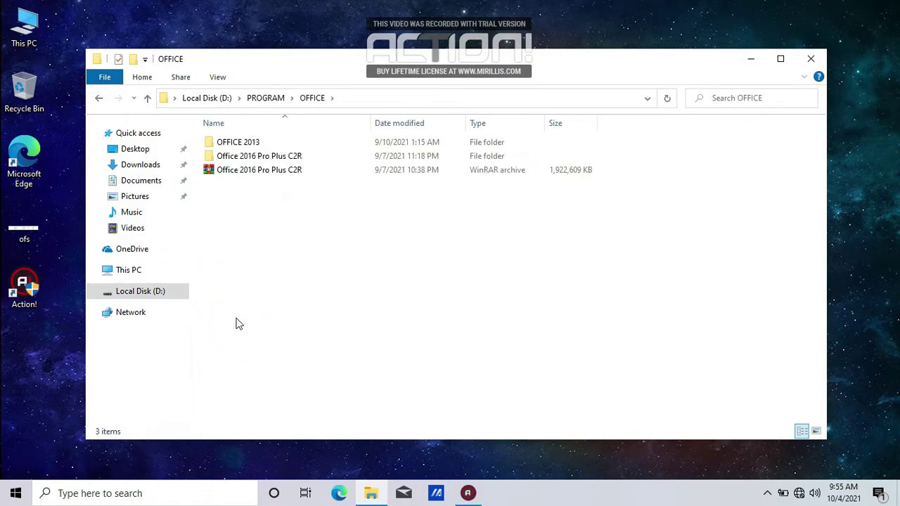
double_click(285, 158)
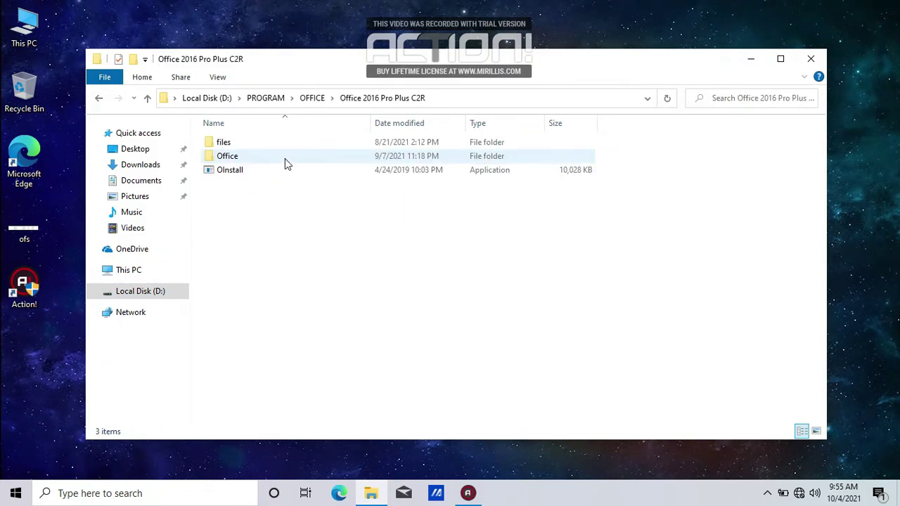
double_click(215, 173)
left_click(392, 340)
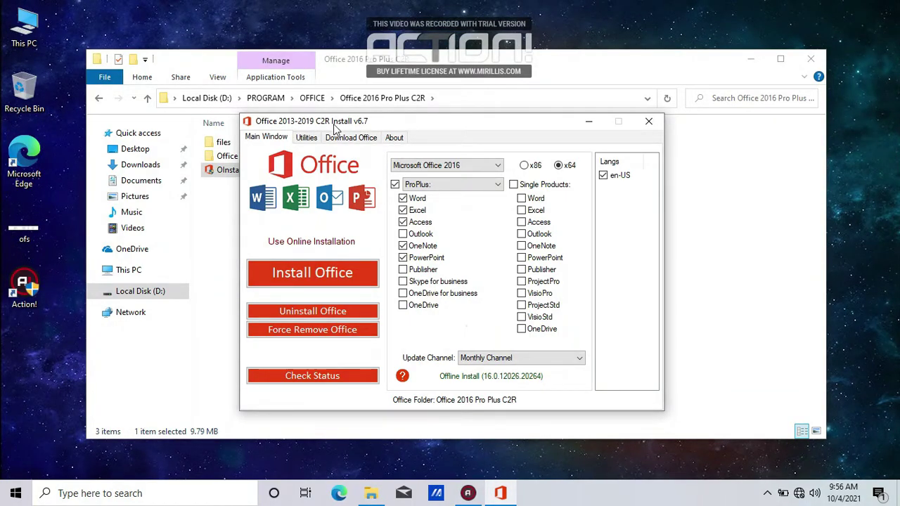
Examine the Office installer's utilities, download options and about information, and return to its main page
left_click(310, 139)
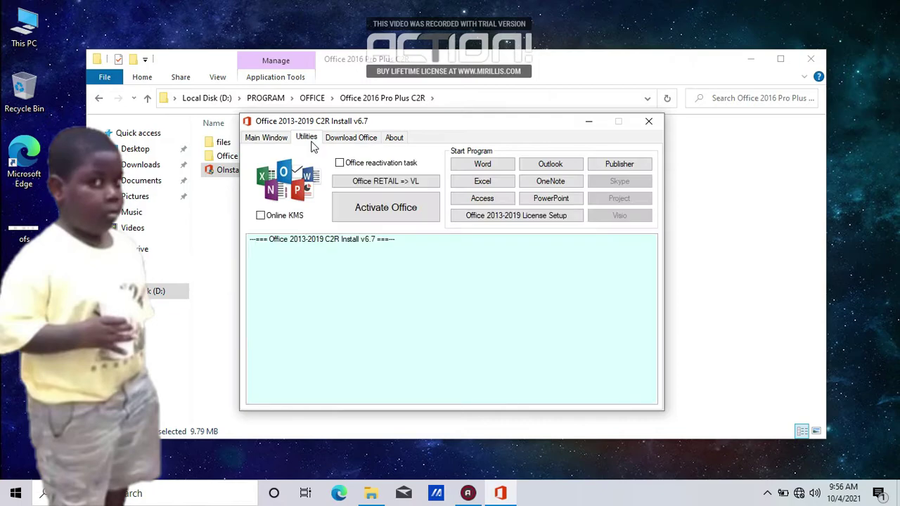
left_click(330, 139)
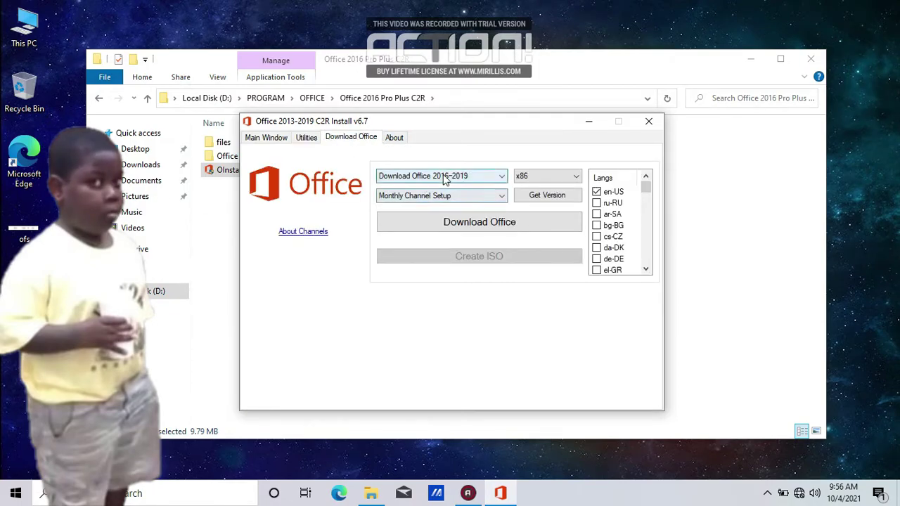
left_click(394, 140)
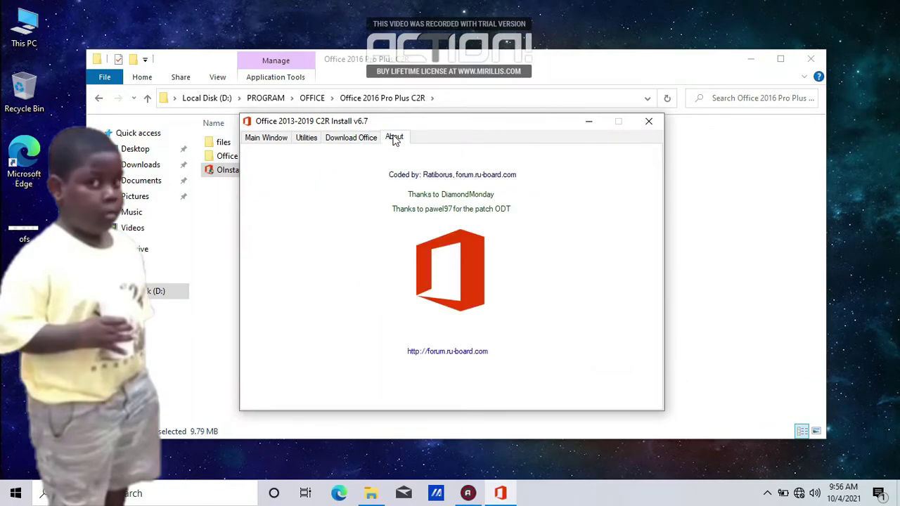
left_click(280, 137)
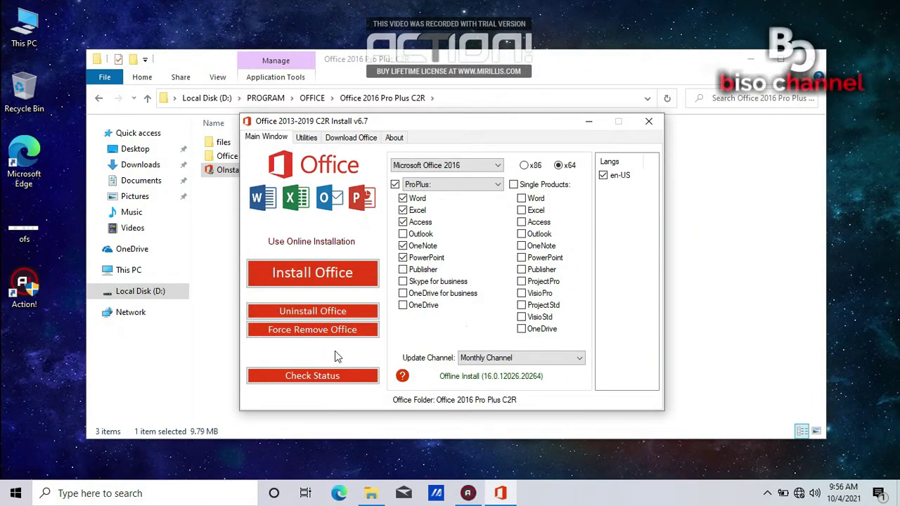
Start the removal of all listed Office 2016 O365HomePrem language products with the Office installer tool
left_click(315, 315)
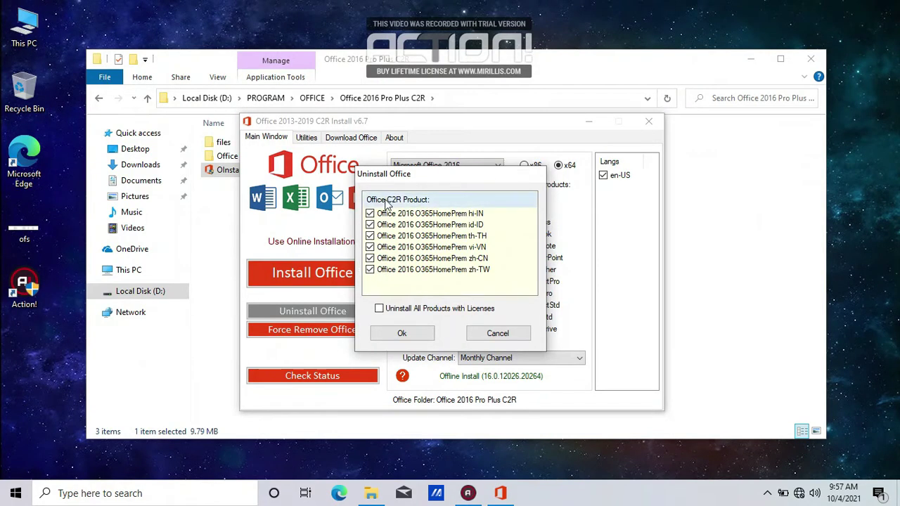
left_click(400, 338)
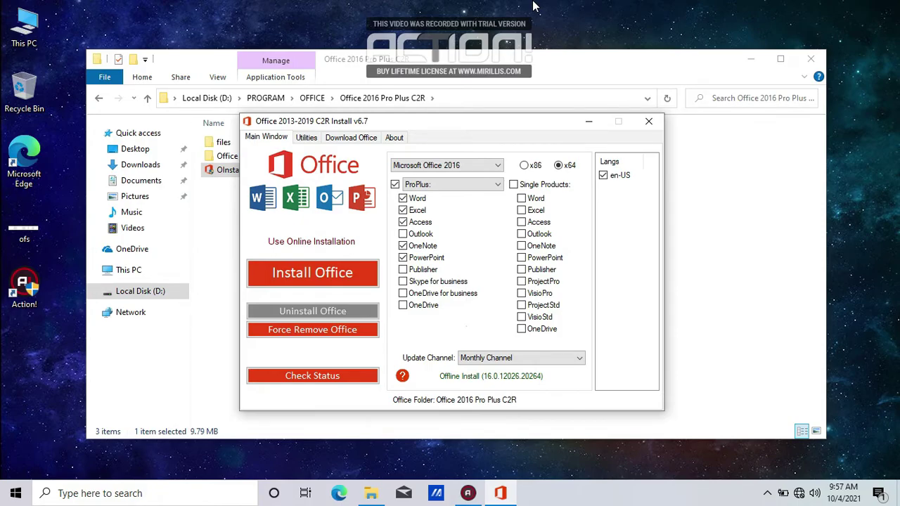
Reopen the list of installed programs through Access's uninstall option, and minimize it and the file browser to expose the uninstall confirmation
left_click(16, 493)
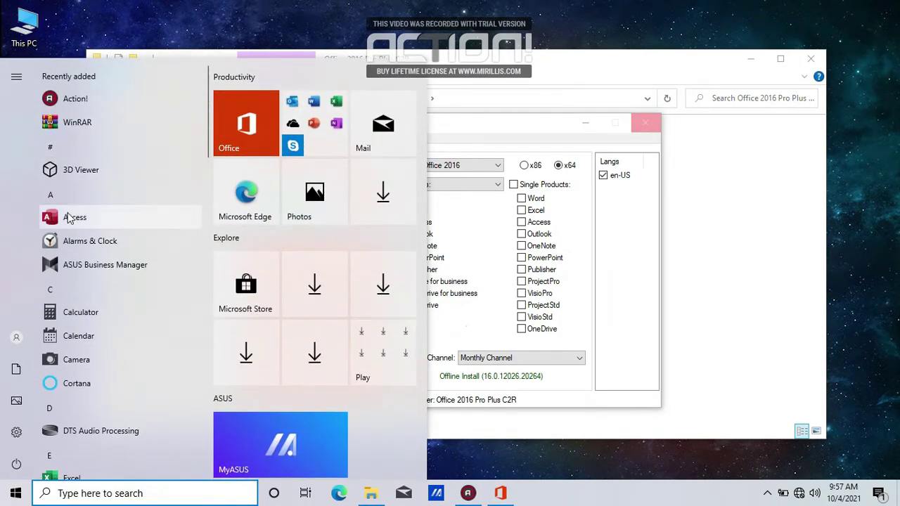
right_click(69, 218)
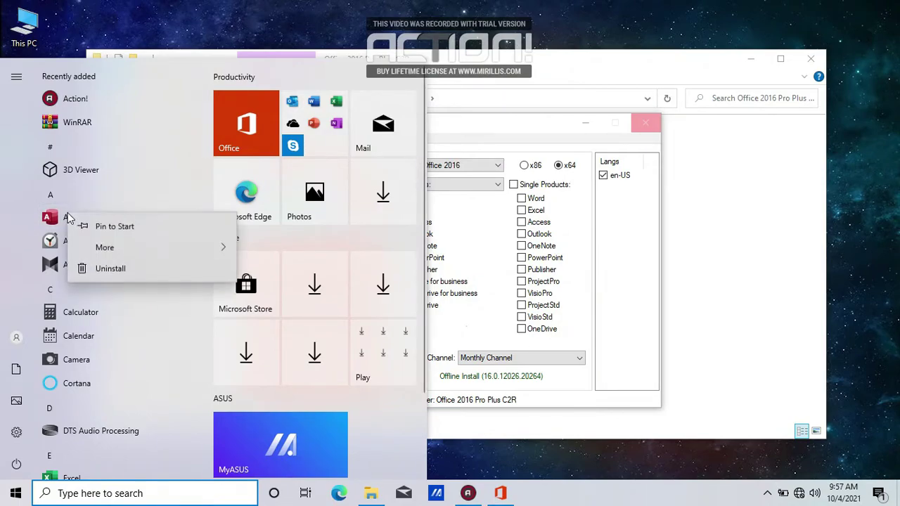
left_click(104, 271)
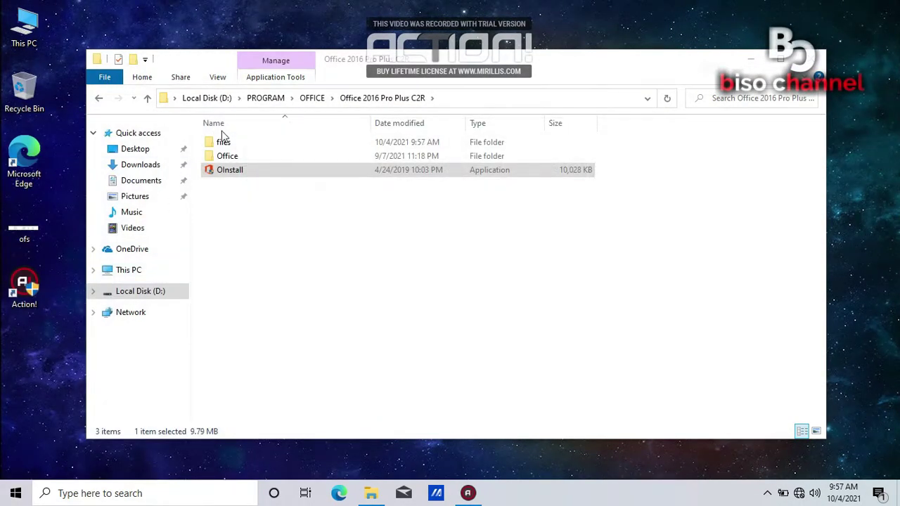
left_click(751, 60)
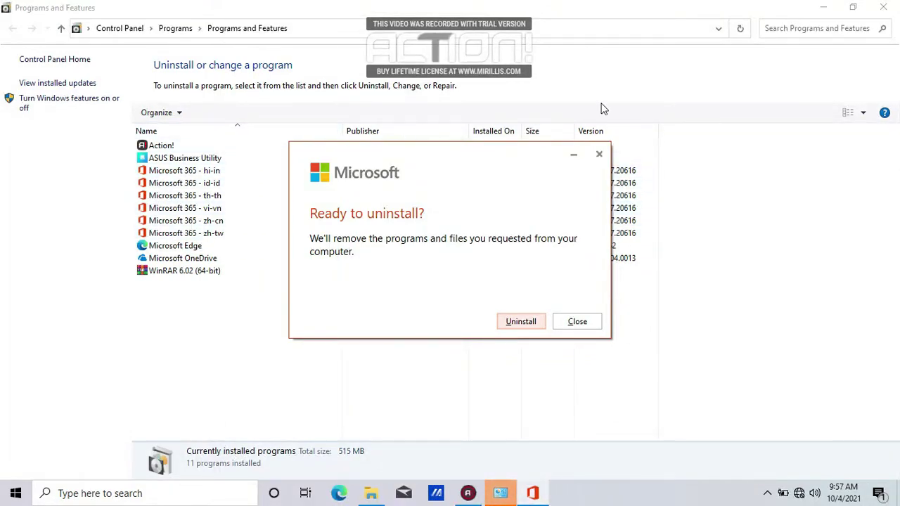
left_click(821, 7)
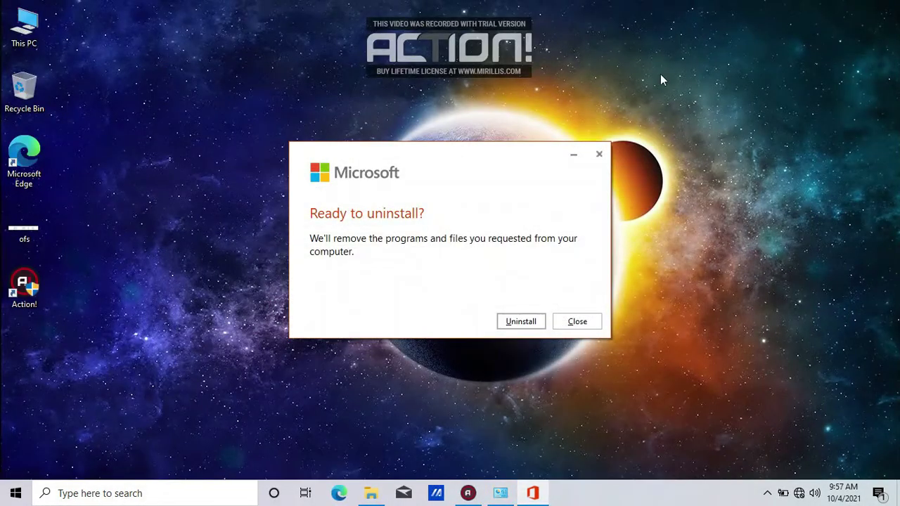
Confirm the Office uninstall, check the installed programs while it runs, and minimize the list again
left_click(521, 322)
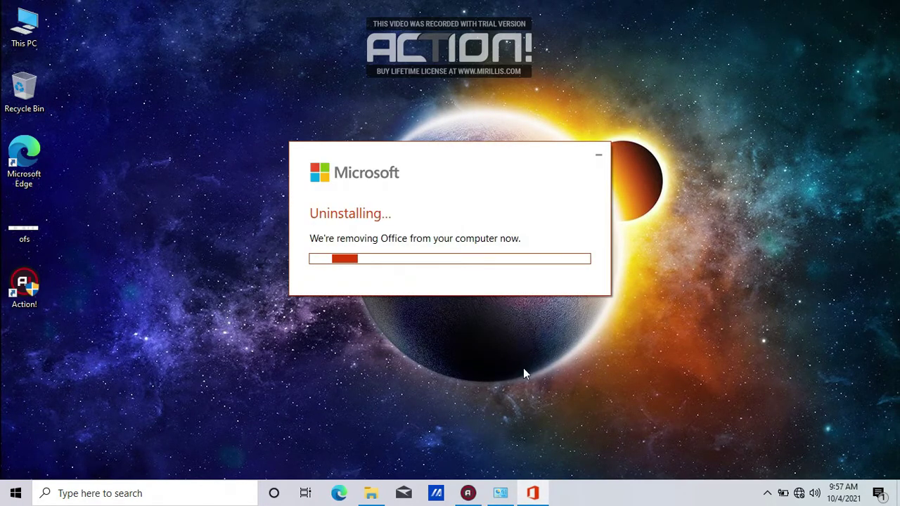
left_click(494, 495)
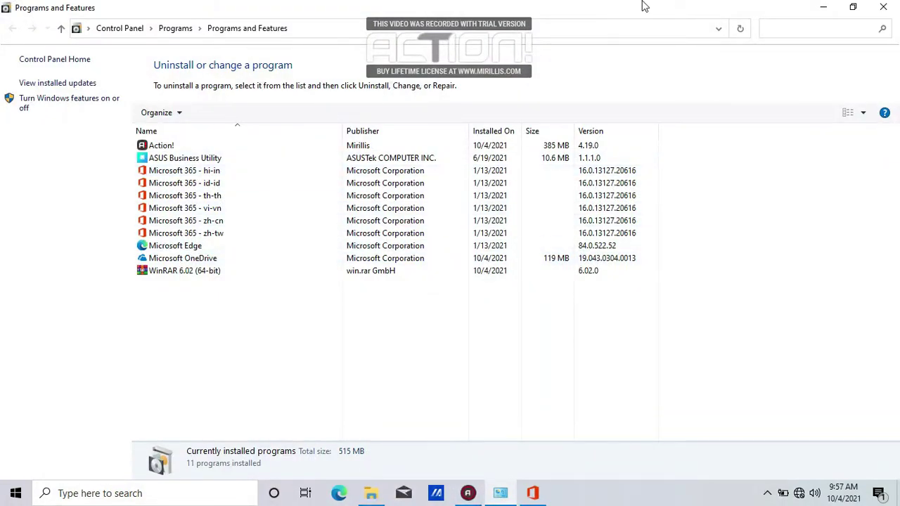
left_click(824, 8)
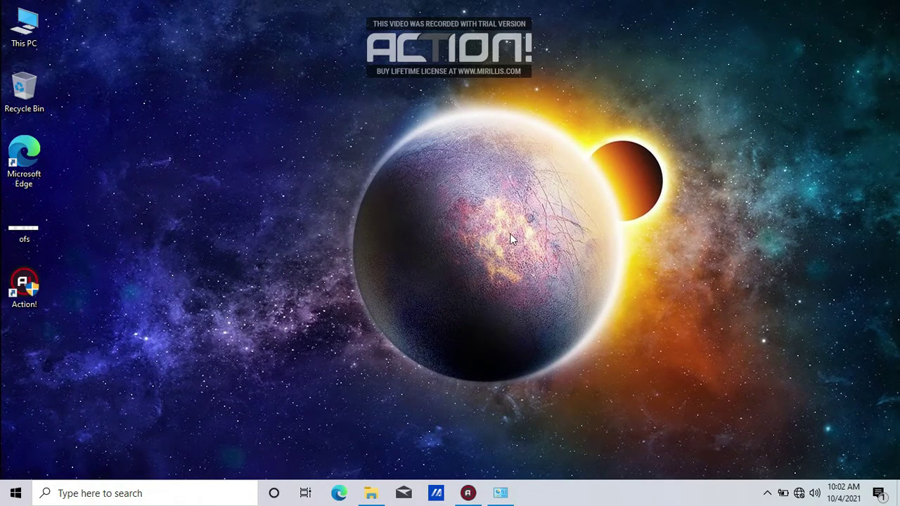
Restore and refresh the list of installed programs to check for leftover Microsoft 365 entries, and close it
left_click(507, 496)
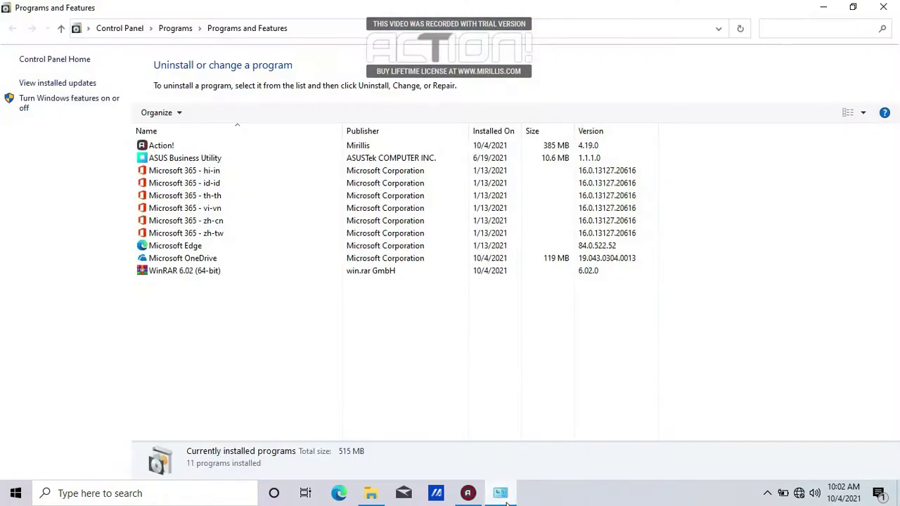
right_click(168, 337)
left_click(202, 387)
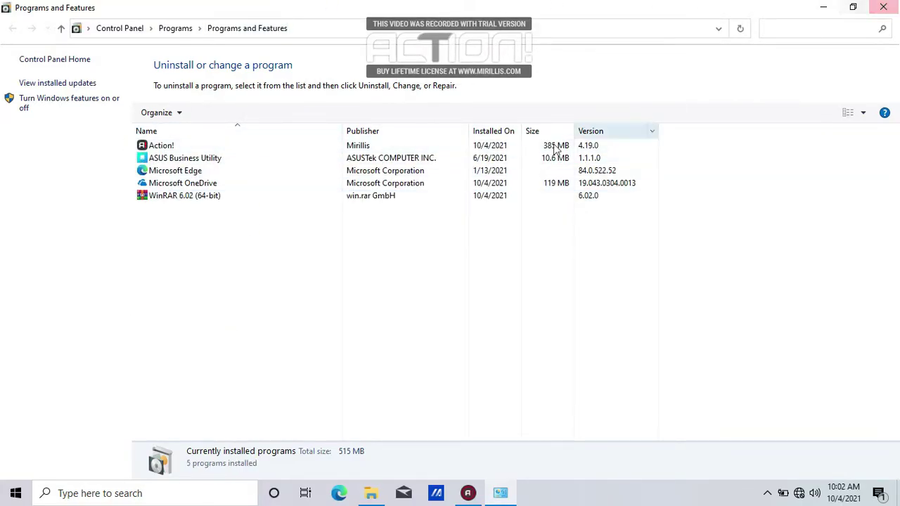
left_click(884, 8)
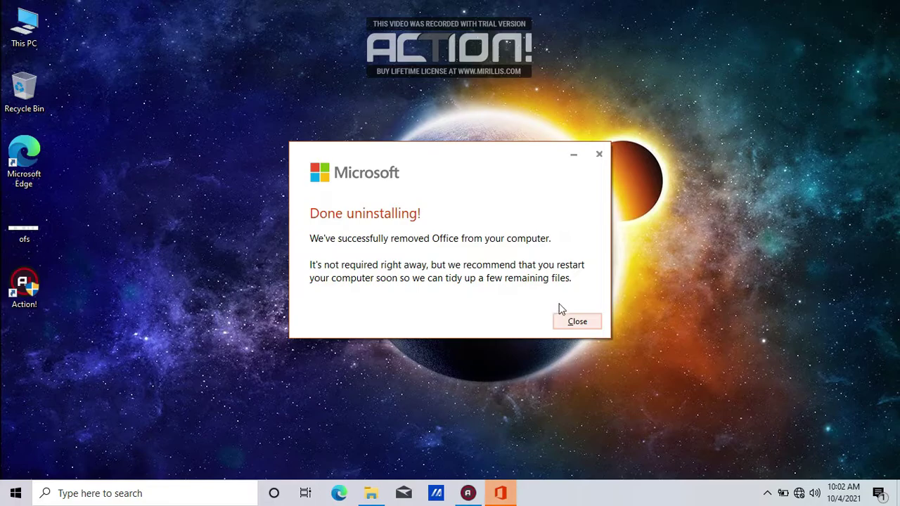
Close the finished Office uninstaller and open Start to check the app list for remaining Office programs
left_click(574, 321)
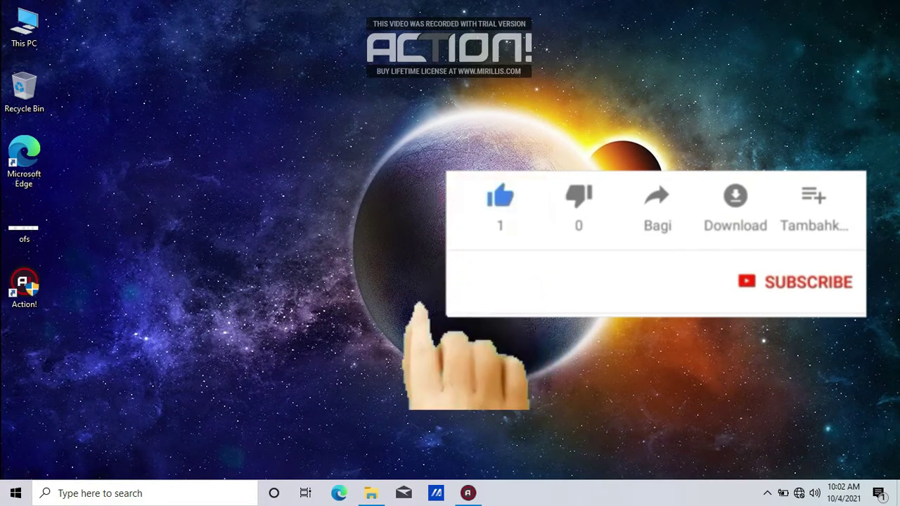
key("super")
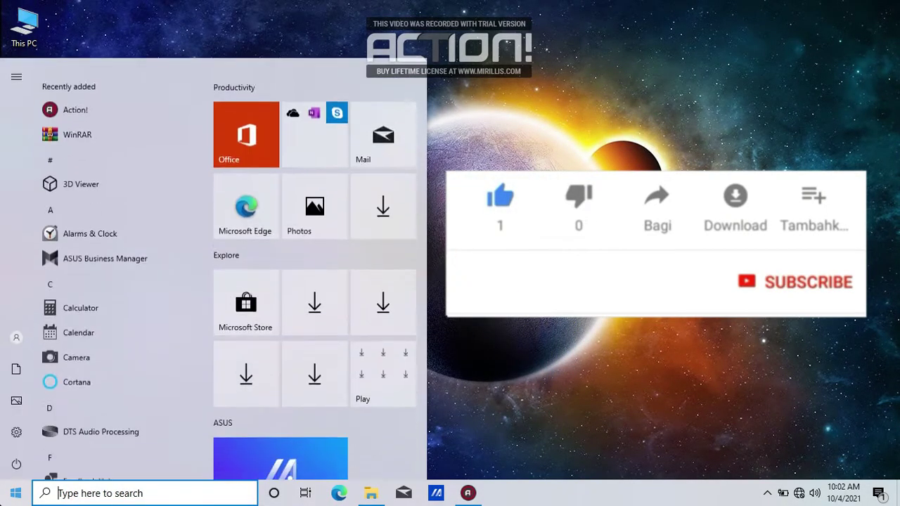